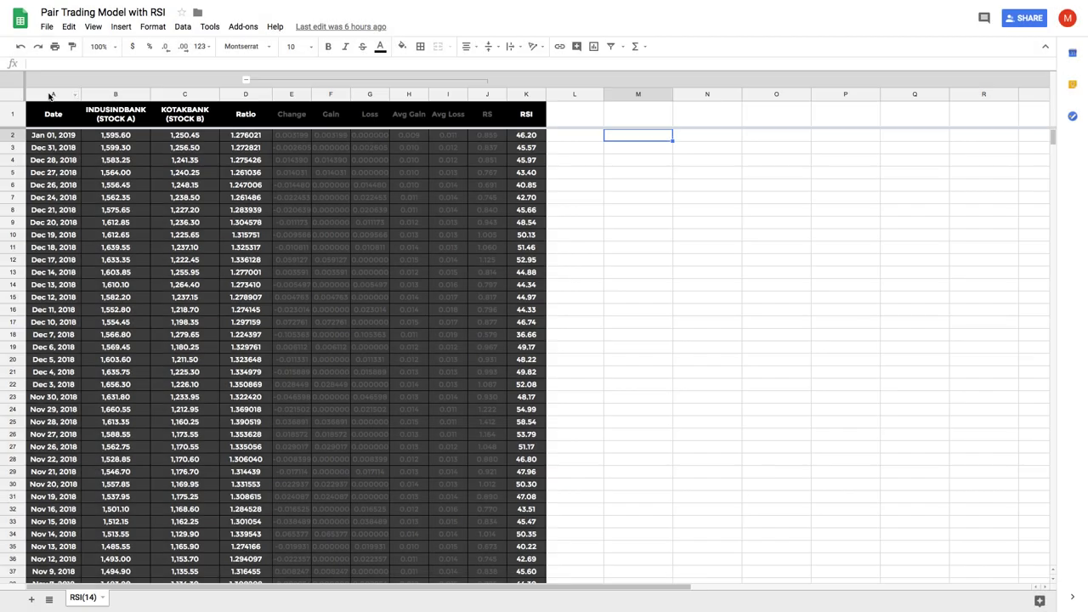
Step: Examine the Date, INDUSINDBANK, KOTAKBANK and Ratio columns, and check how the Jan 01, 2019 ratio is calculated from both prices
left_click(50, 94)
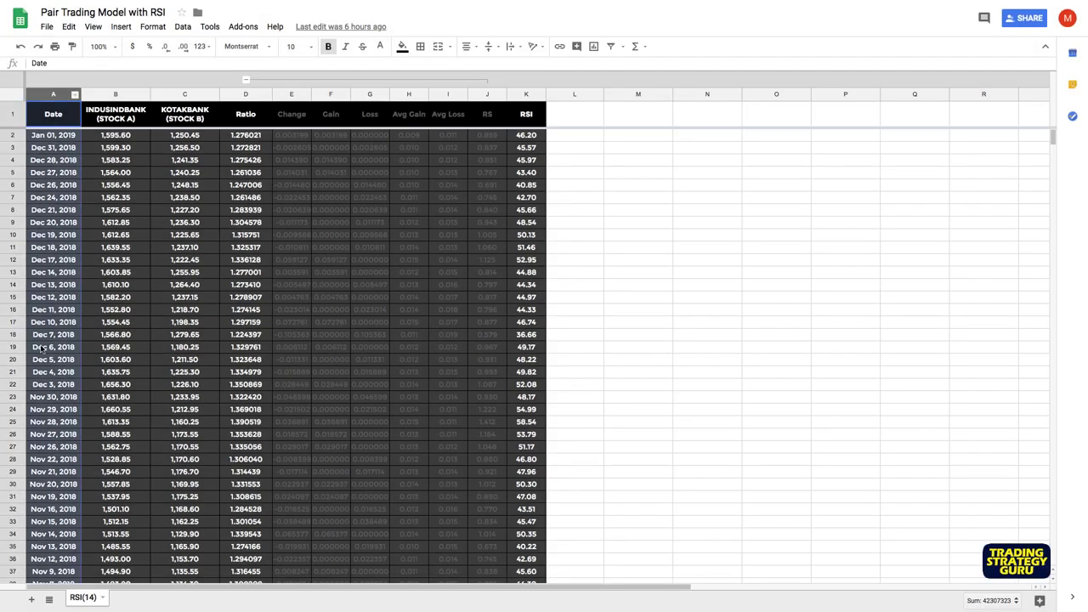
left_click(111, 94)
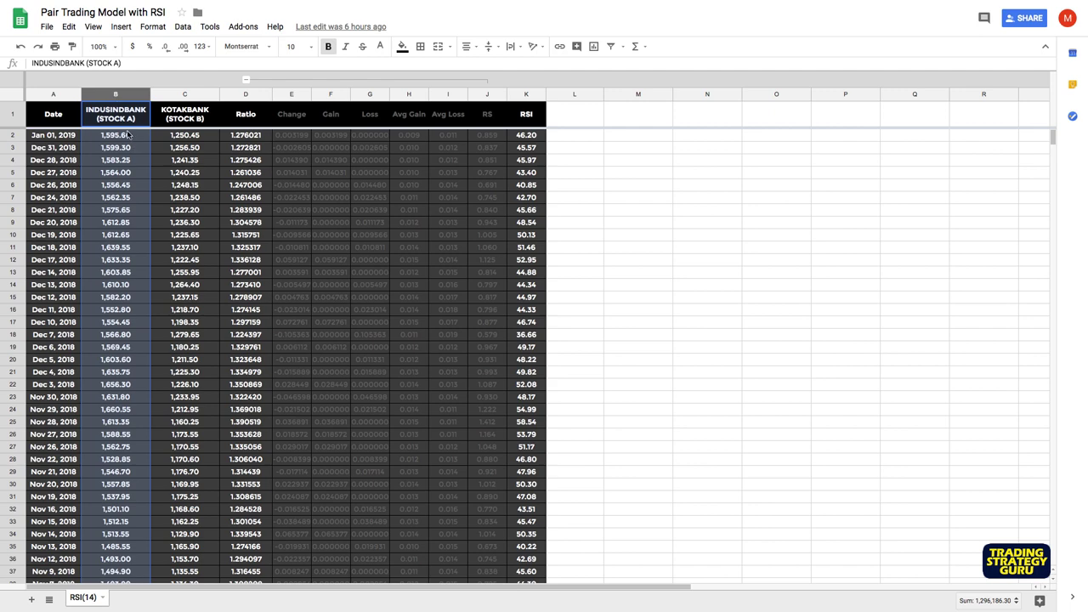
left_click(183, 95)
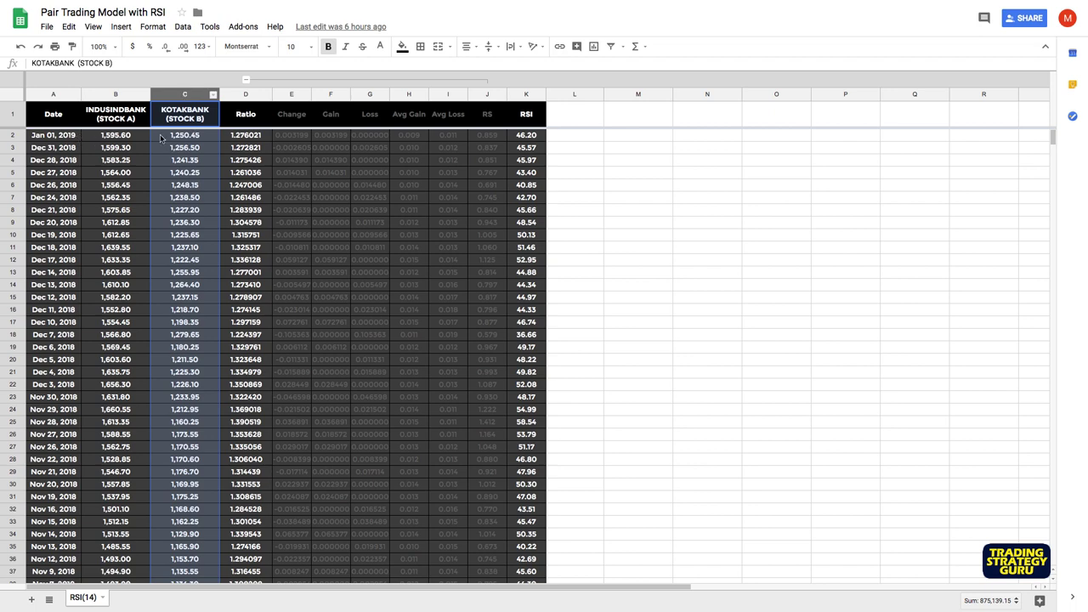
left_click(242, 94)
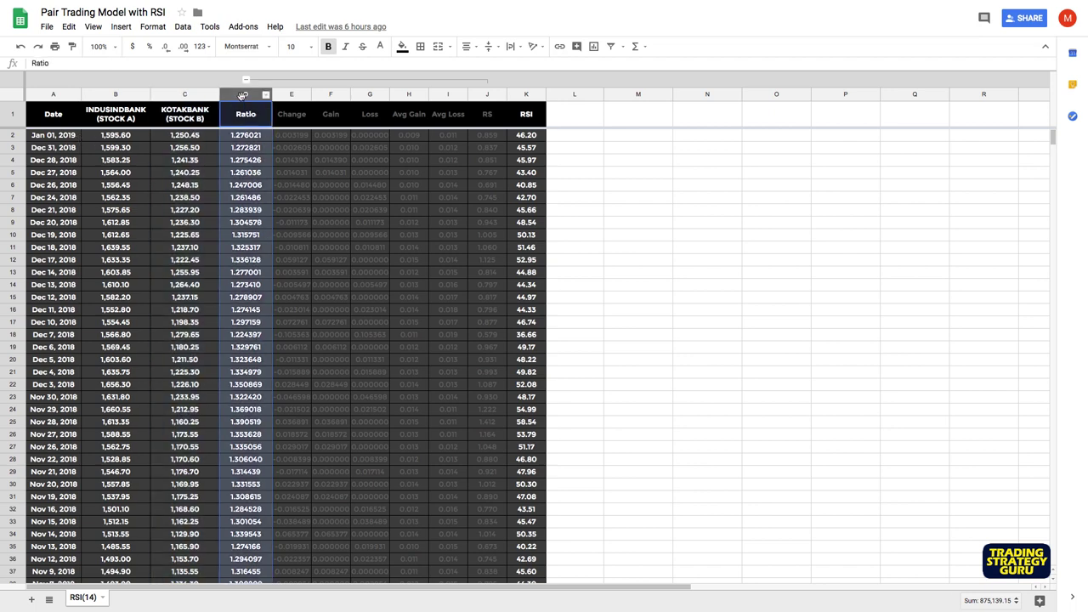
left_click(118, 139)
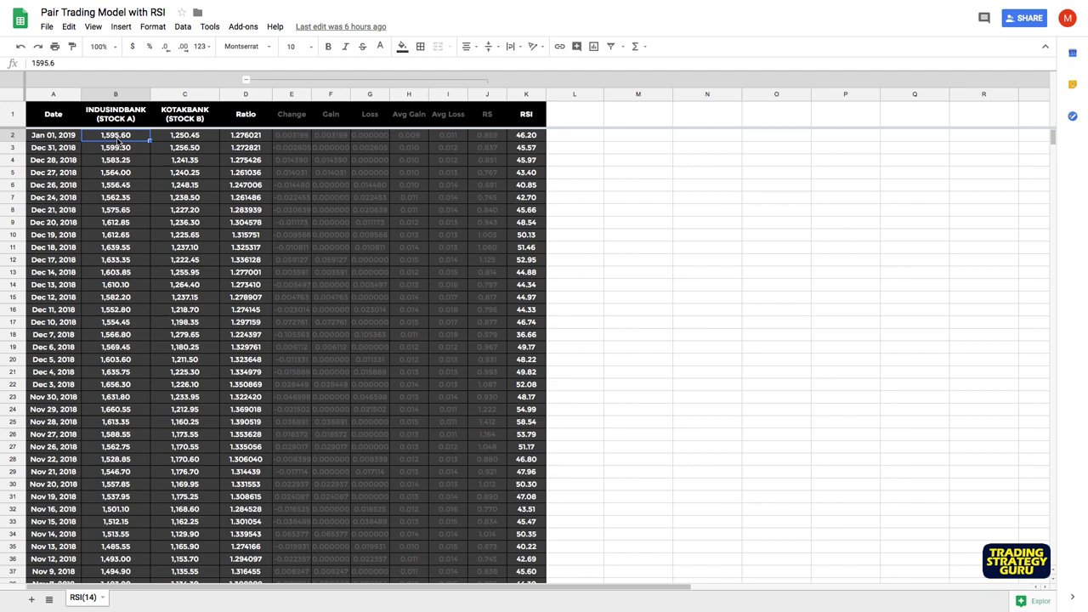
left_click(185, 138)
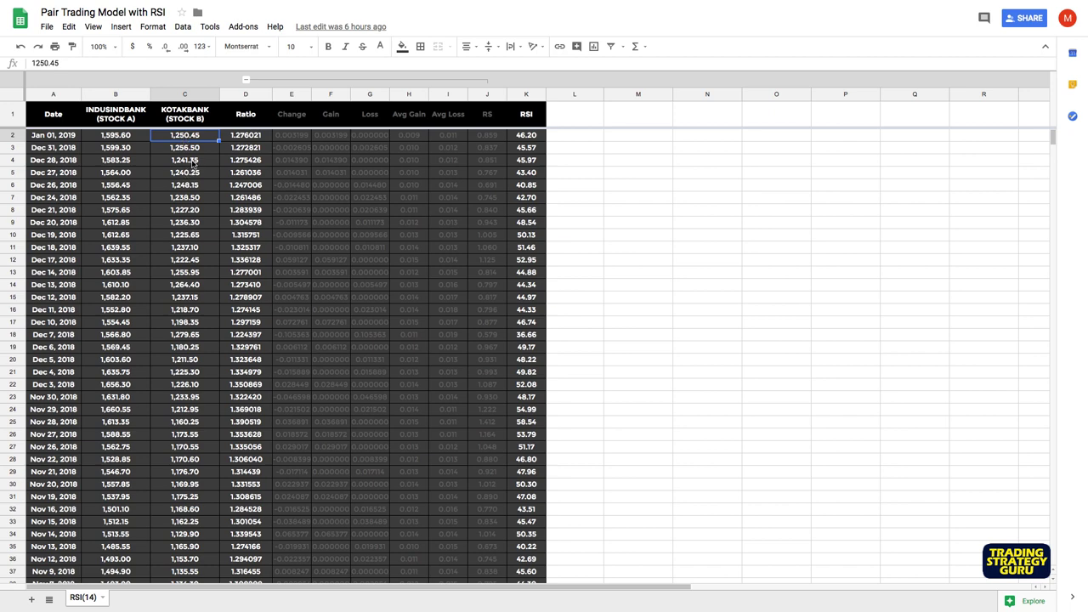
left_click(243, 136)
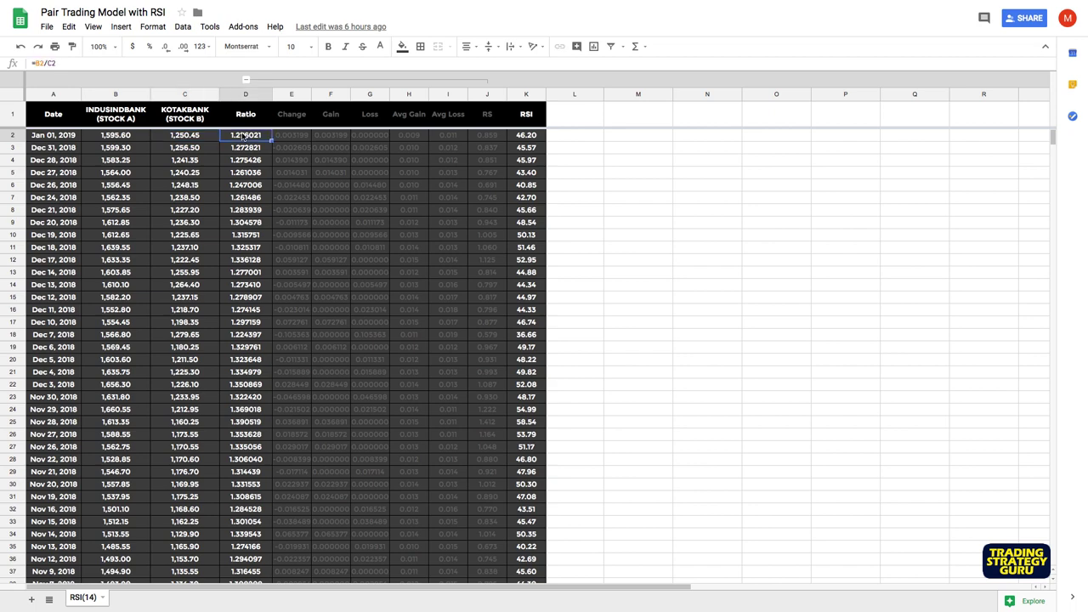
Step: Inspect the RSI column and the formulas behind its three most recent values
left_click(526, 135)
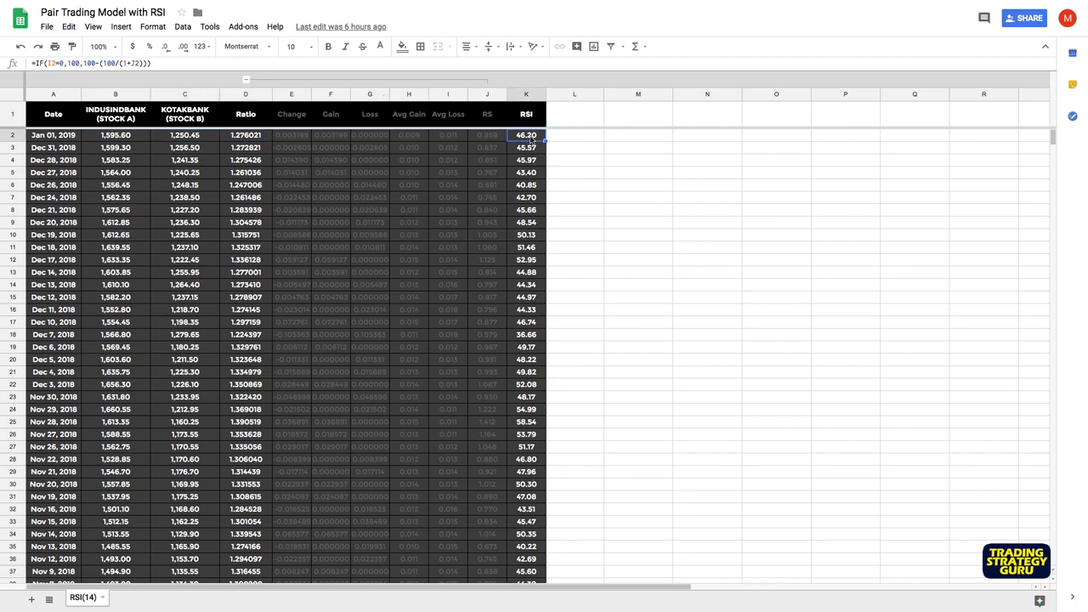
left_click(528, 95)
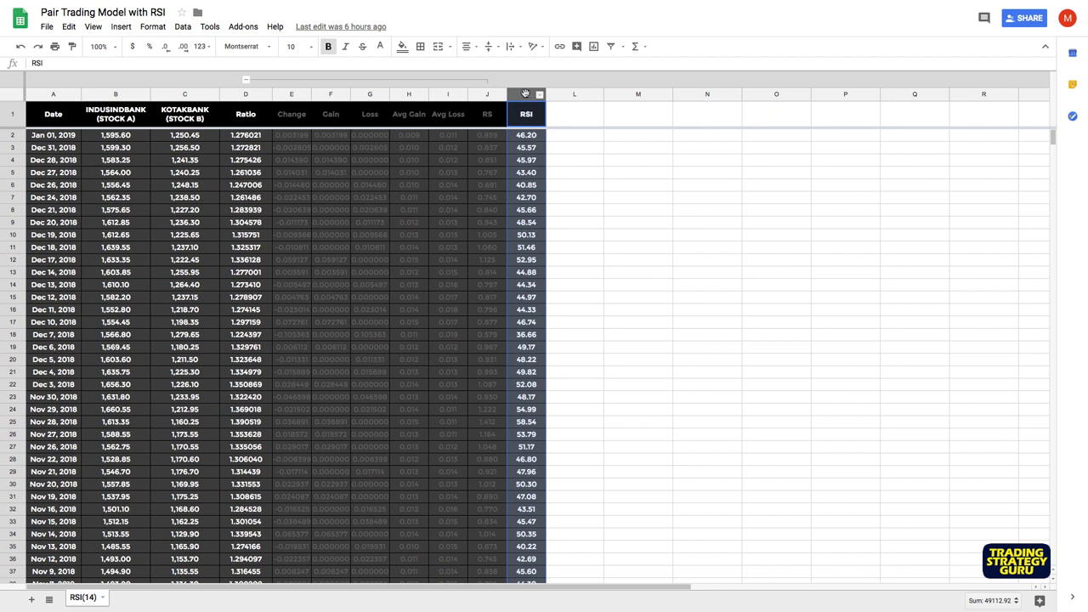
left_click(535, 138)
left_click(535, 147)
left_click(536, 160)
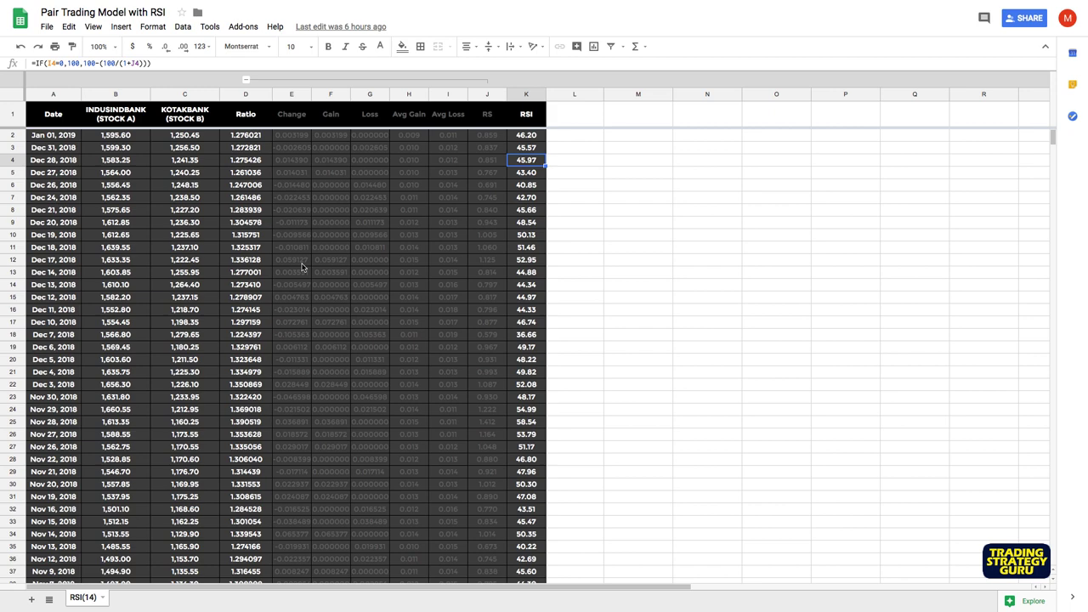
Step: Inspect the Avg Loss formula for Dec 26, 2018 and the RS formula for Dec 28, 2018
left_click(449, 185)
double_click(460, 190)
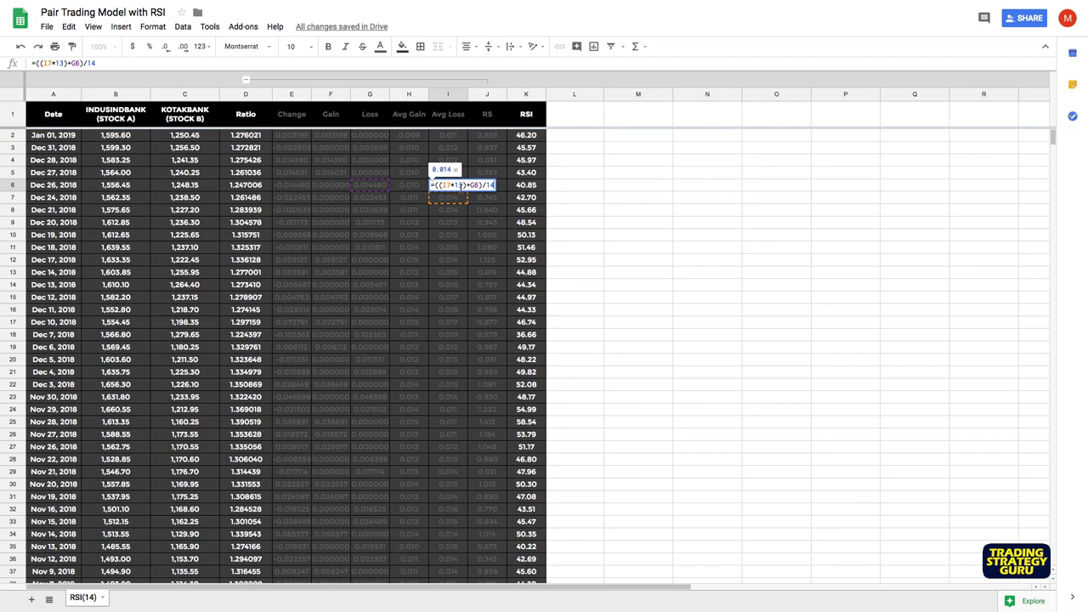
left_click(591, 183)
left_click(494, 162)
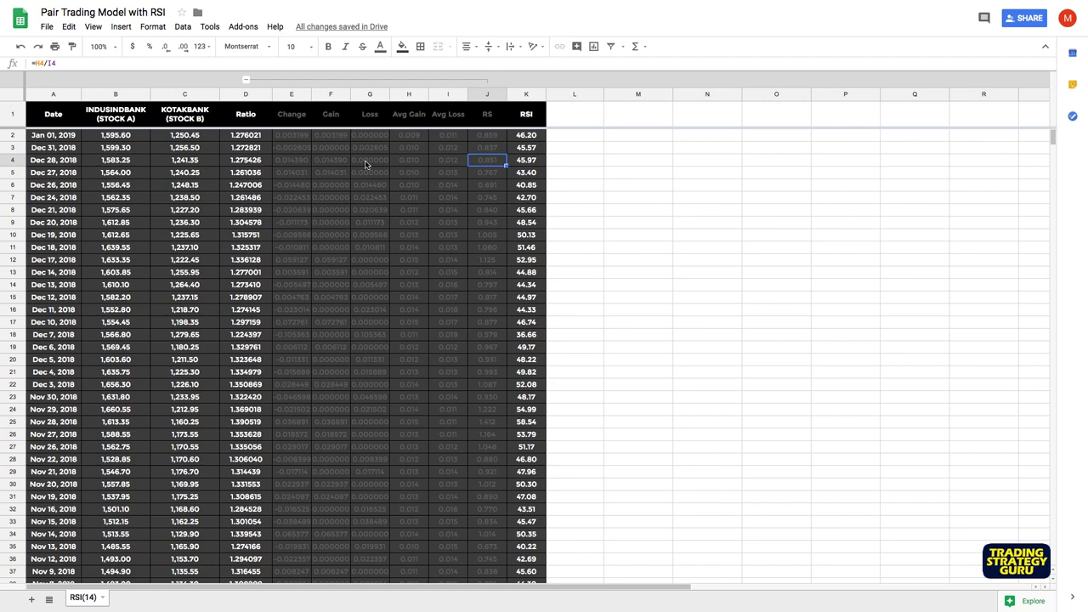
Step: Collapse the grouped helper columns from Change to RS so Ratio and RSI sit side by side
left_click(246, 82)
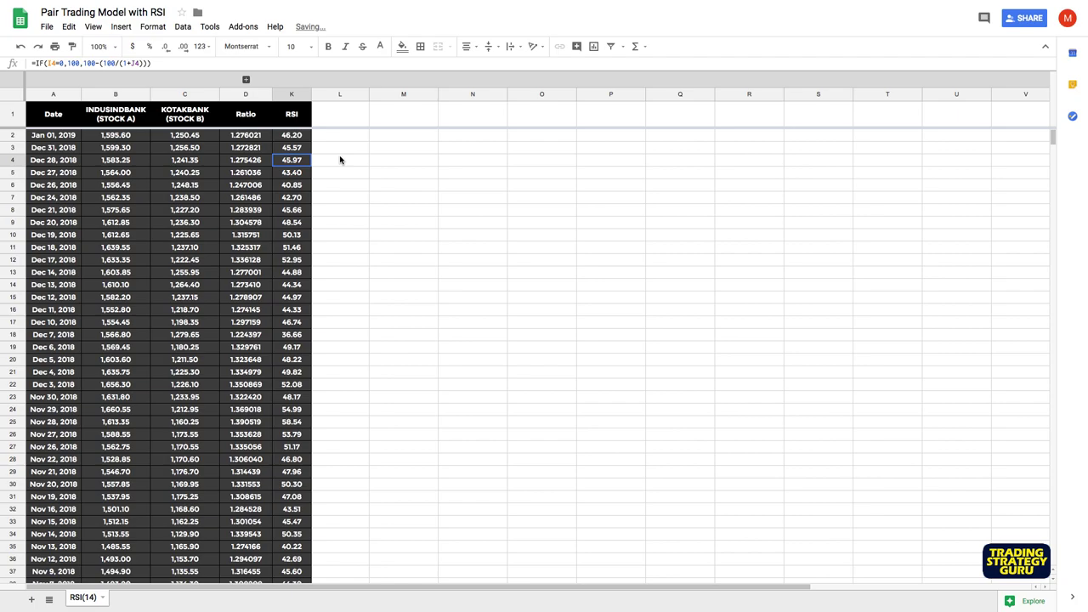
left_click(340, 159)
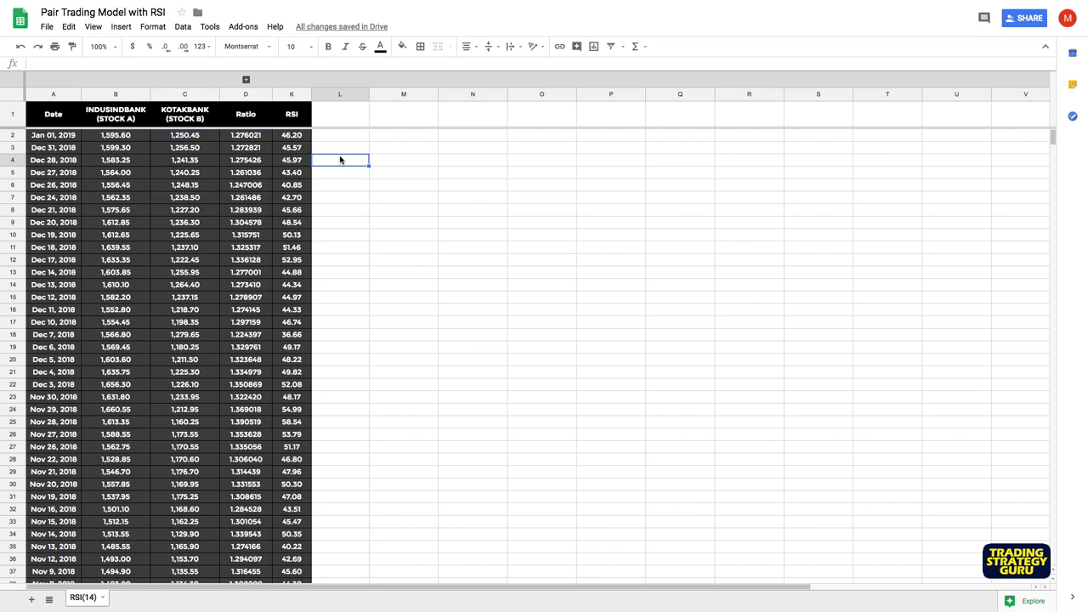
Step: Locate the late-2015 entry signal with RSI below 30 and select the whole Oct 30, 2015 row
left_click(376, 430)
scroll(377, 430, "down", 20)
scroll(377, 430, "up", 10)
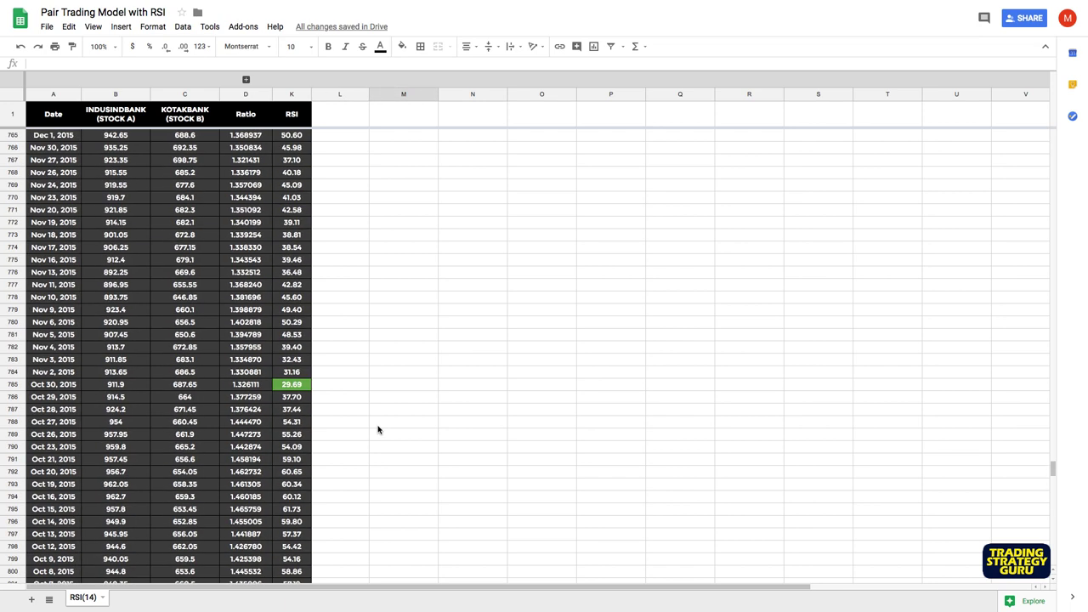
scroll(377, 430, "down", 3)
scroll(371, 439, "up", 3)
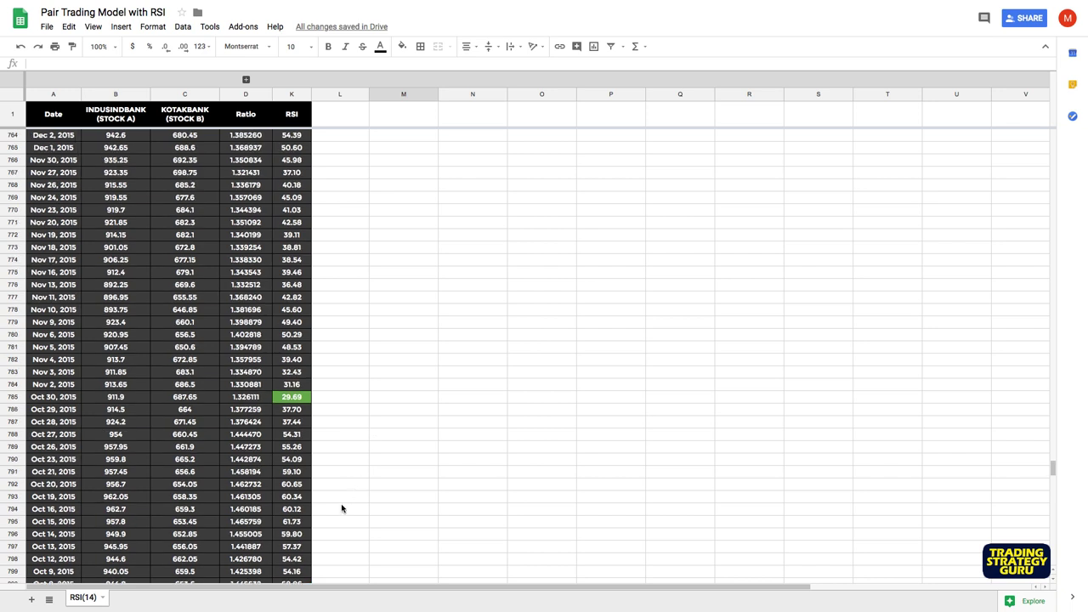
left_click(12, 397)
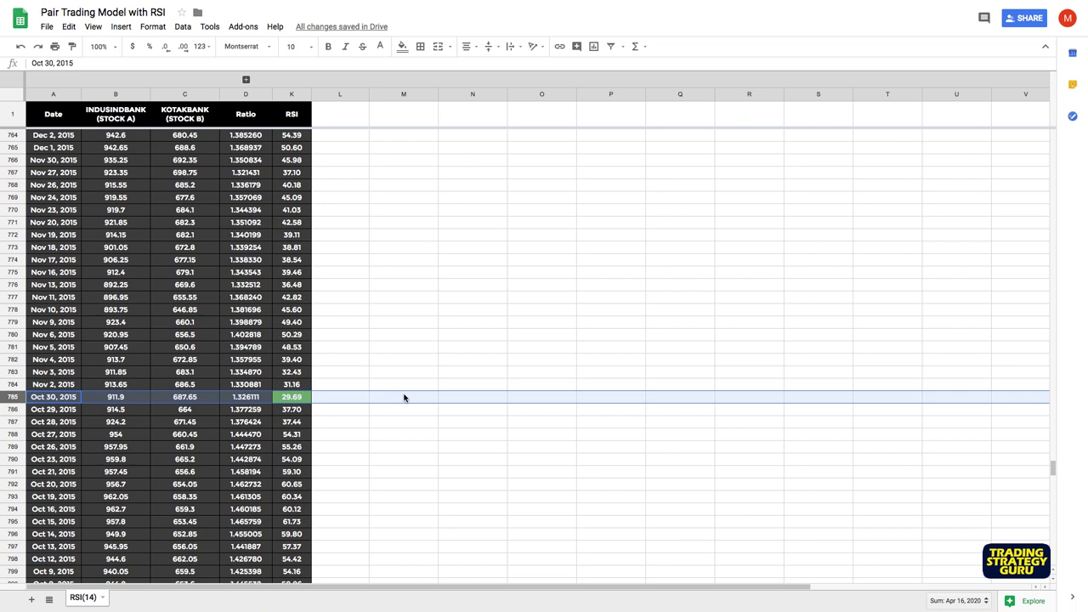
Step: Compare the Oct 30, 2015 entry ratio with the ratios on Nov 5 and Nov 6, 2015
left_click(244, 400)
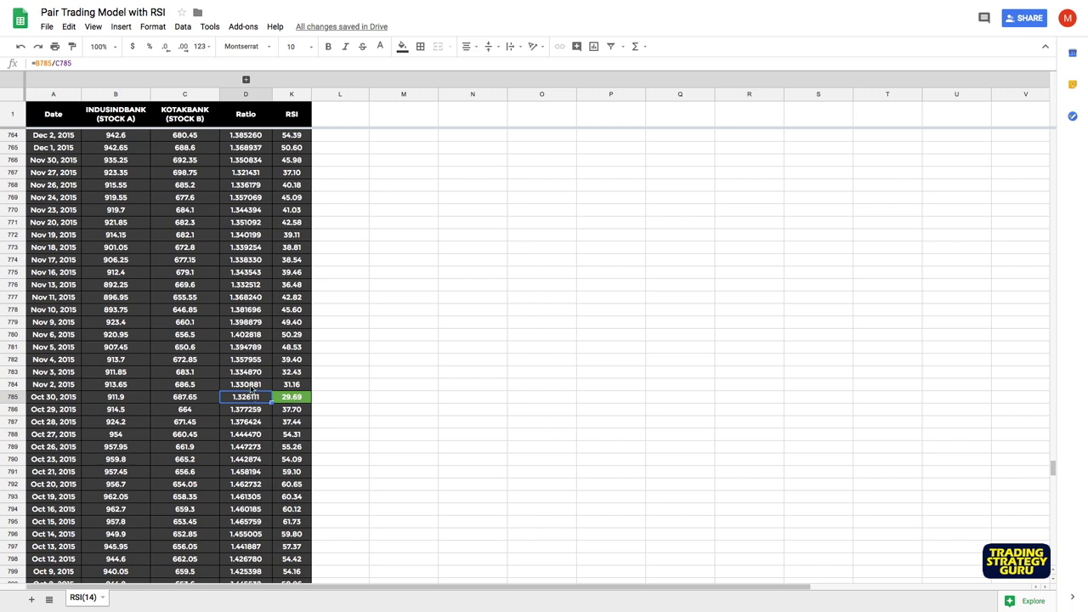
left_click(247, 349)
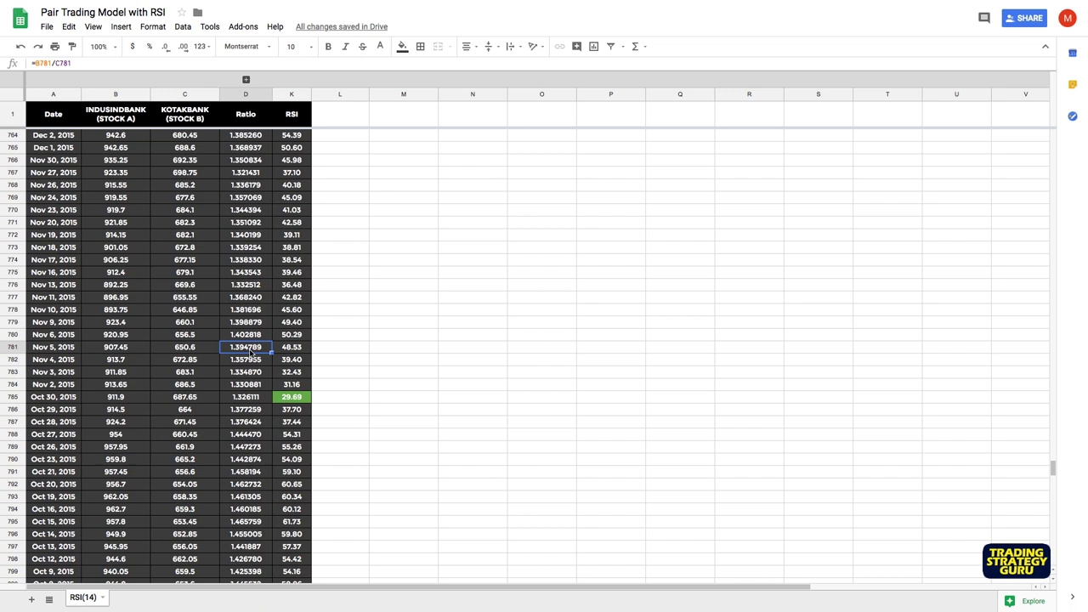
left_click(362, 376)
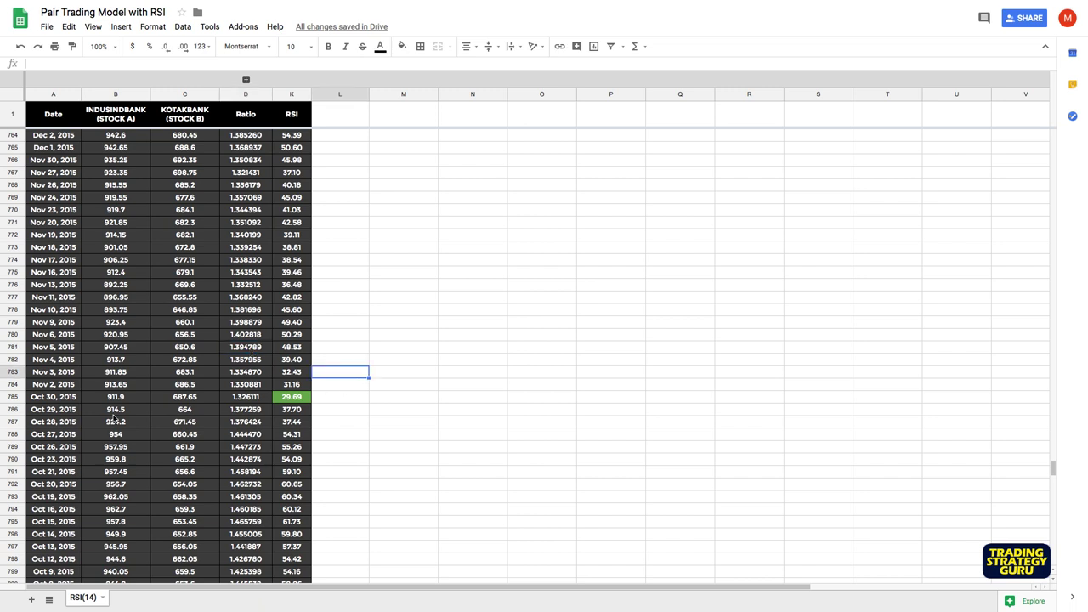
left_click(12, 397)
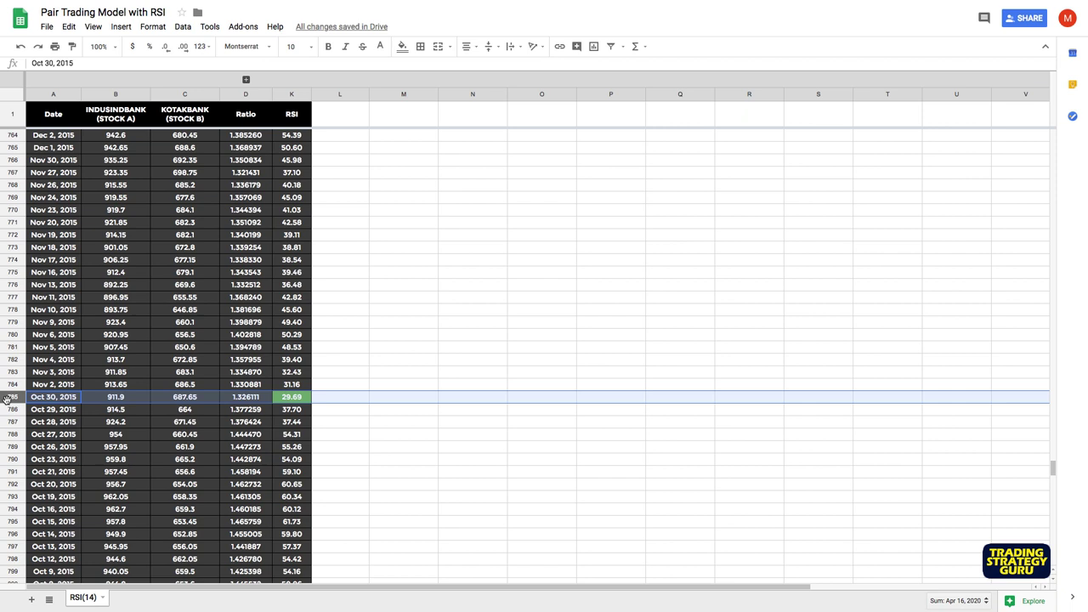
left_click(253, 336)
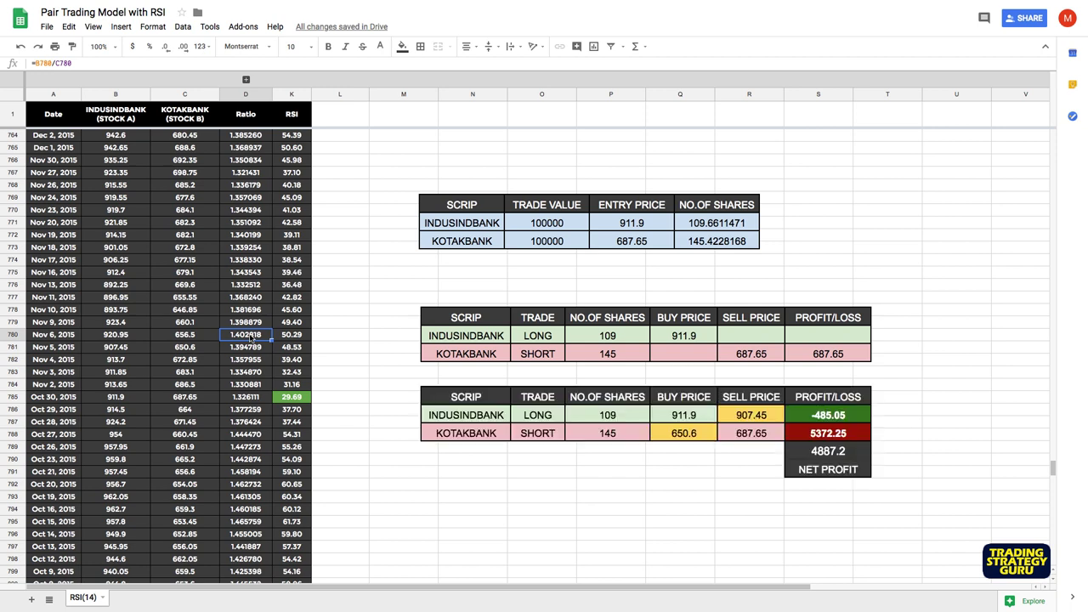
Step: Fill the Oct 30, 2015 entry row and the Nov 5, 2015 exit row with blue
left_click(13, 396)
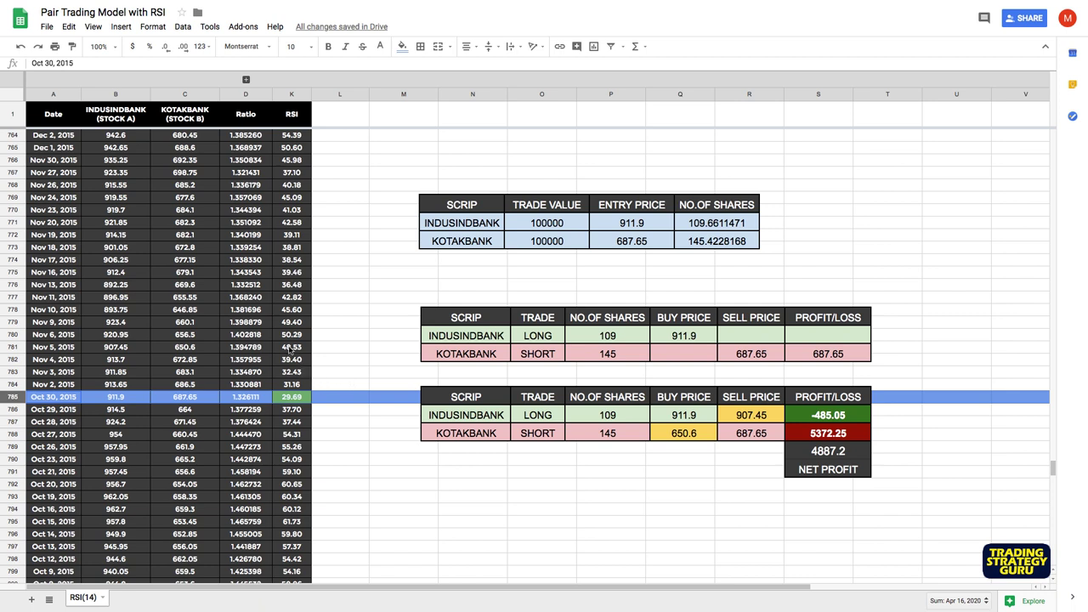
left_click(11, 346)
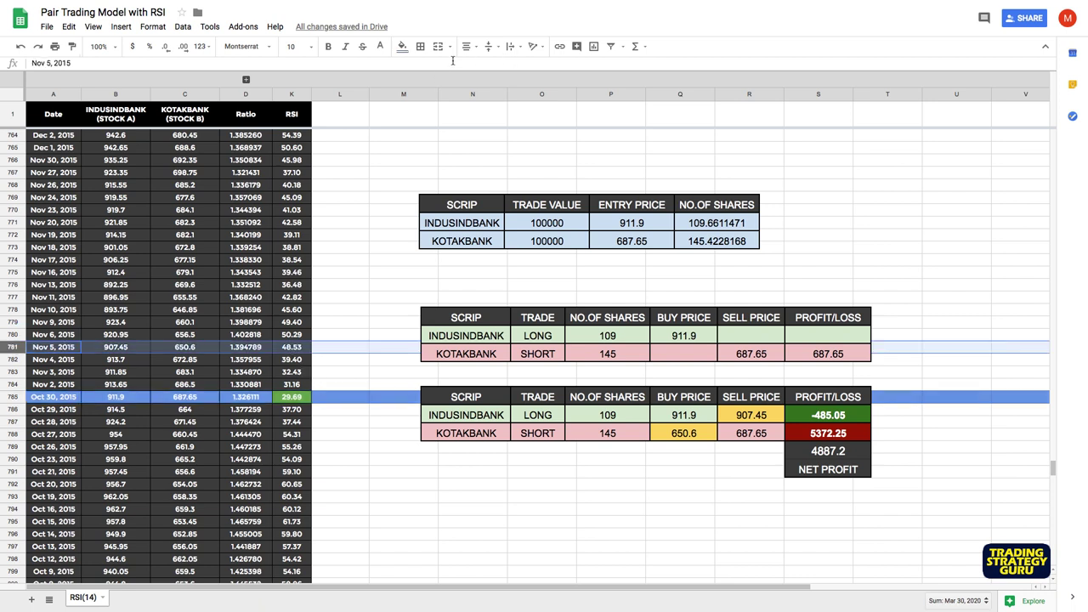
left_click(405, 47)
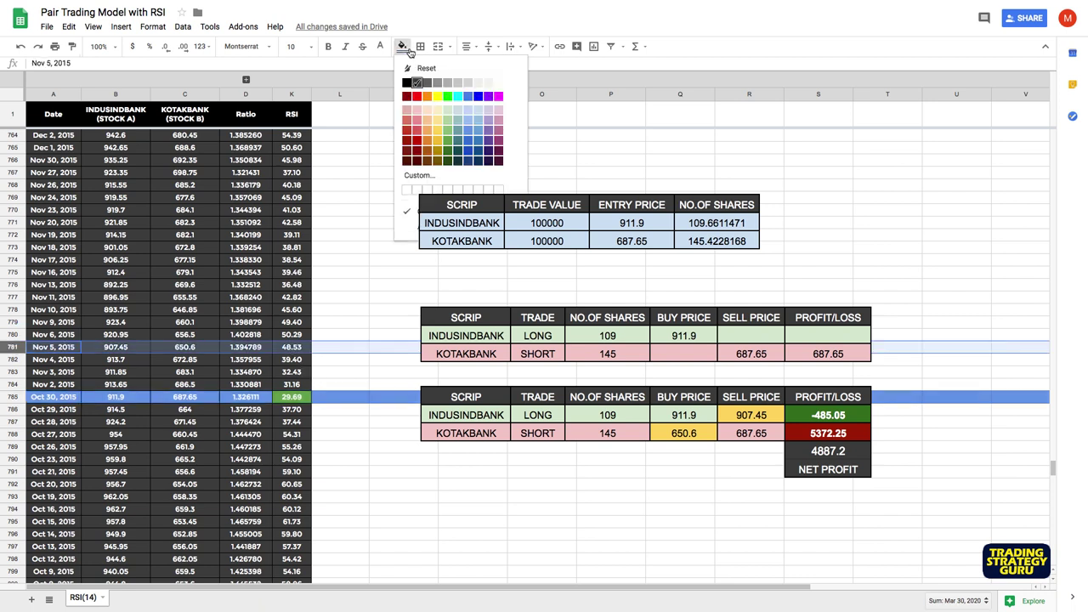
left_click(471, 145)
left_click(456, 252)
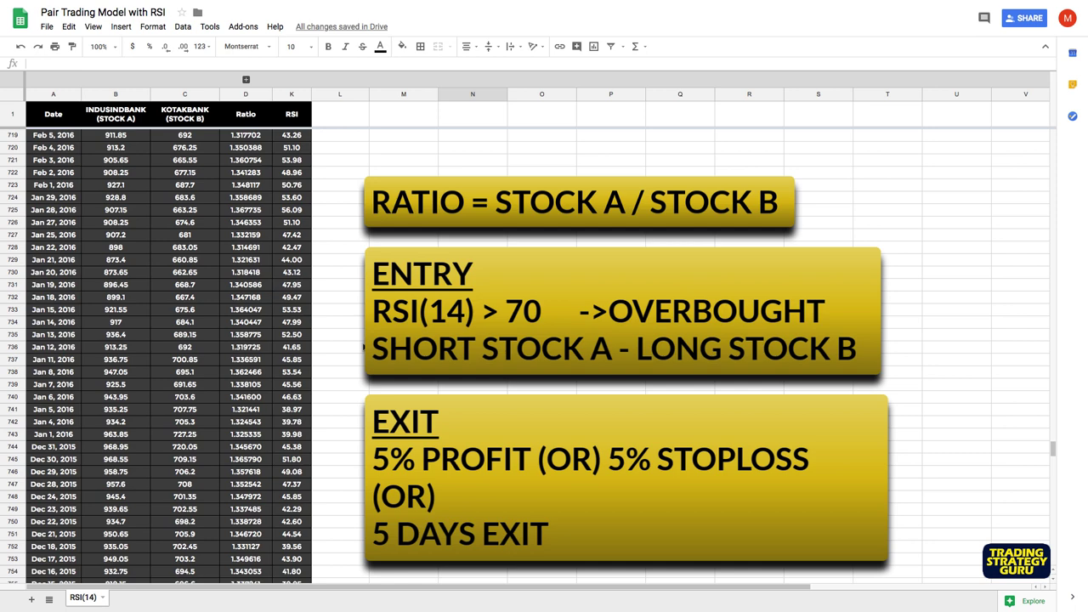
Step: Locate the first early-2016 signal with RSI above 70 and select the whole Mar 11, 2016 row
scroll(168, 357, "up", 7)
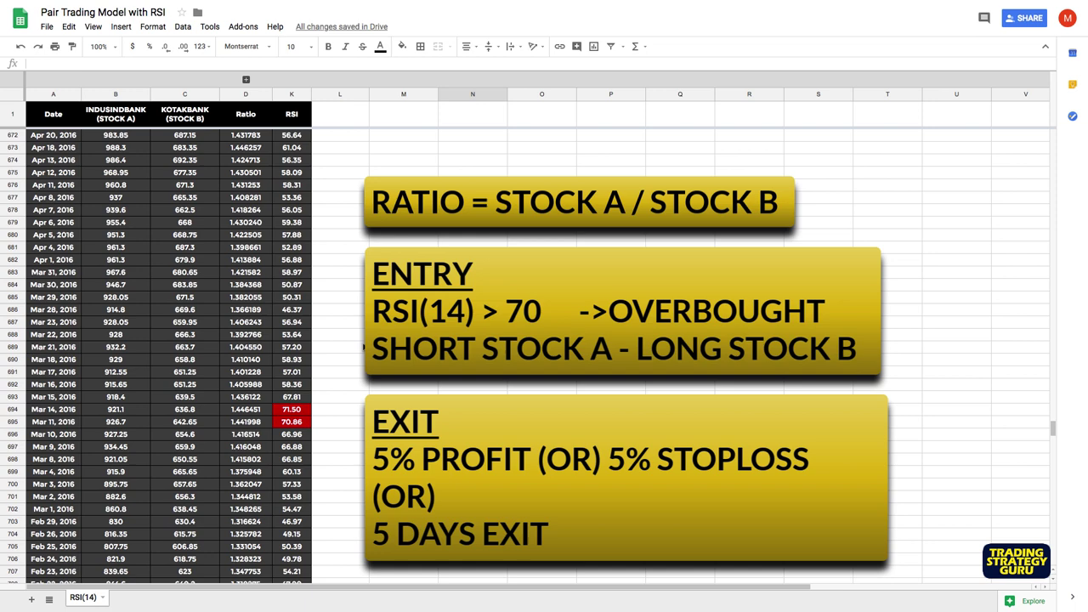
scroll(168, 357, "down", 7)
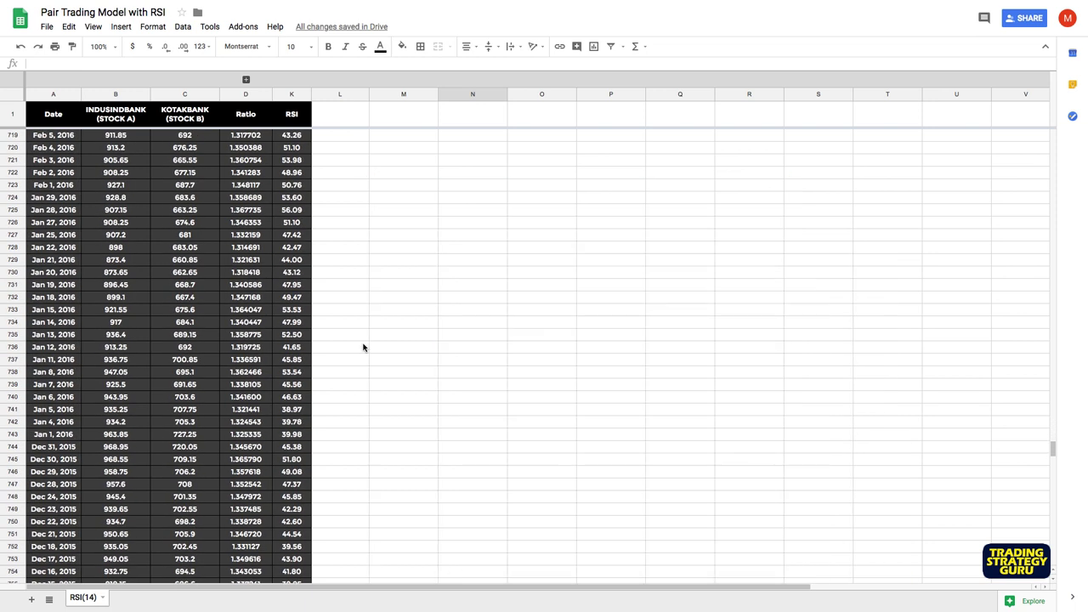
scroll(363, 347, "up", 6)
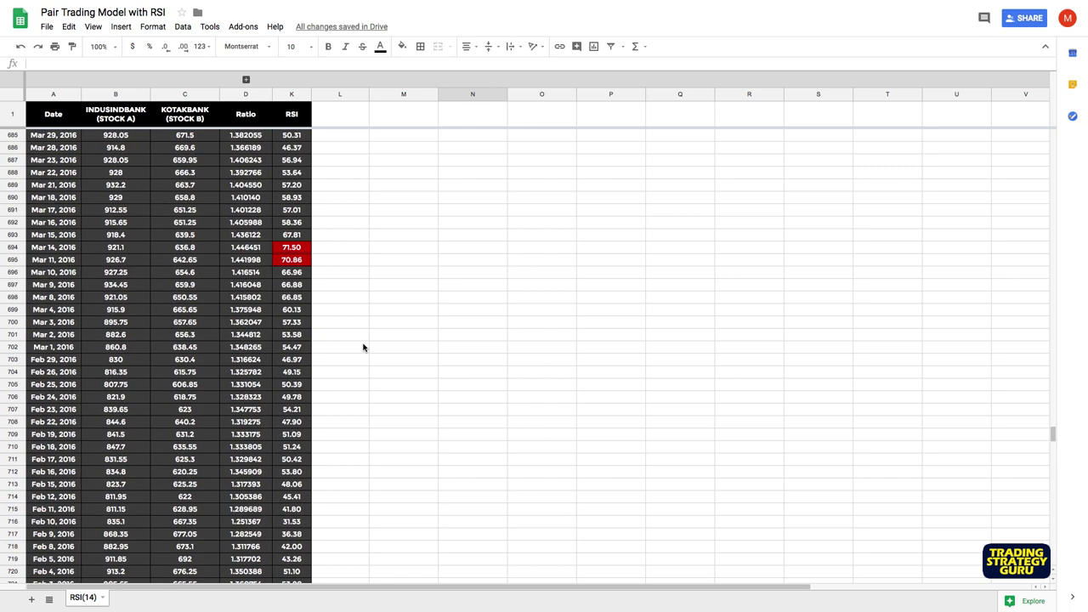
scroll(363, 347, "up", 2)
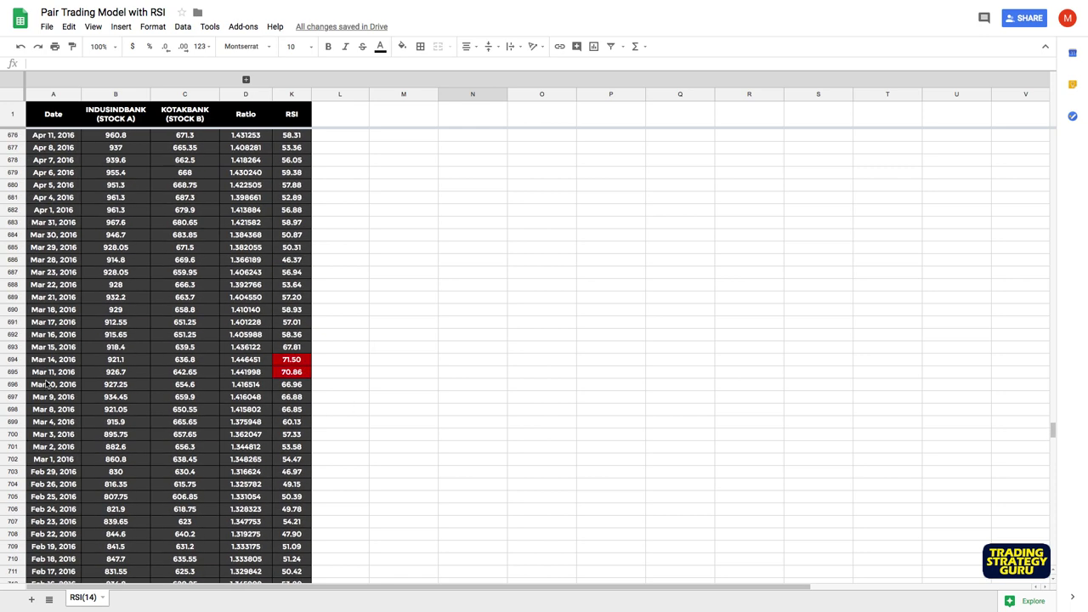
left_click(5, 374)
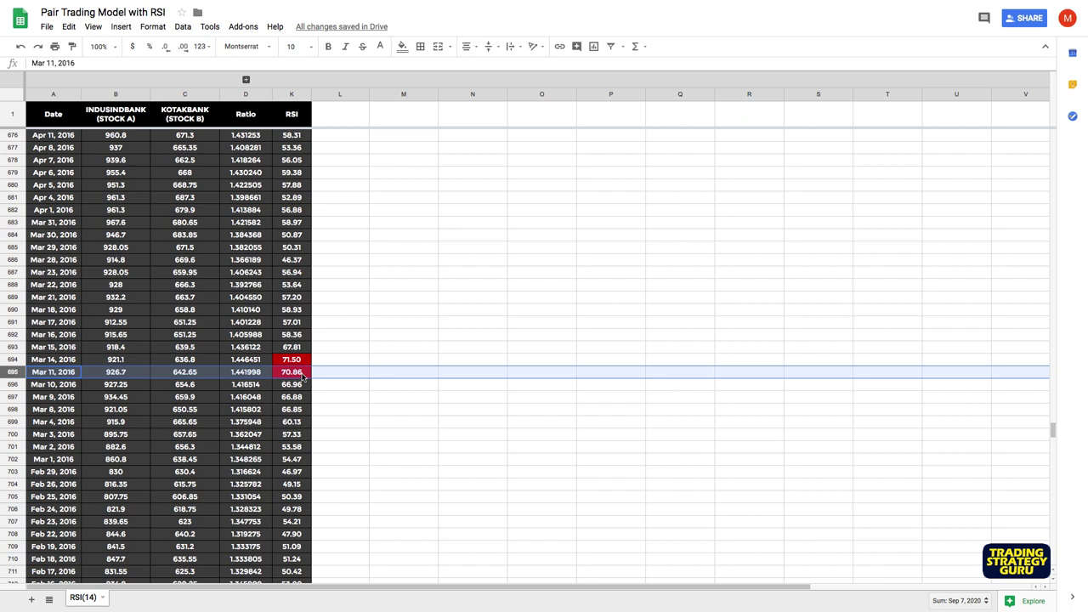
Step: Check the INDUSINDBANK and KOTAKBANK entry prices for Mar 11, 2016
left_click(132, 375)
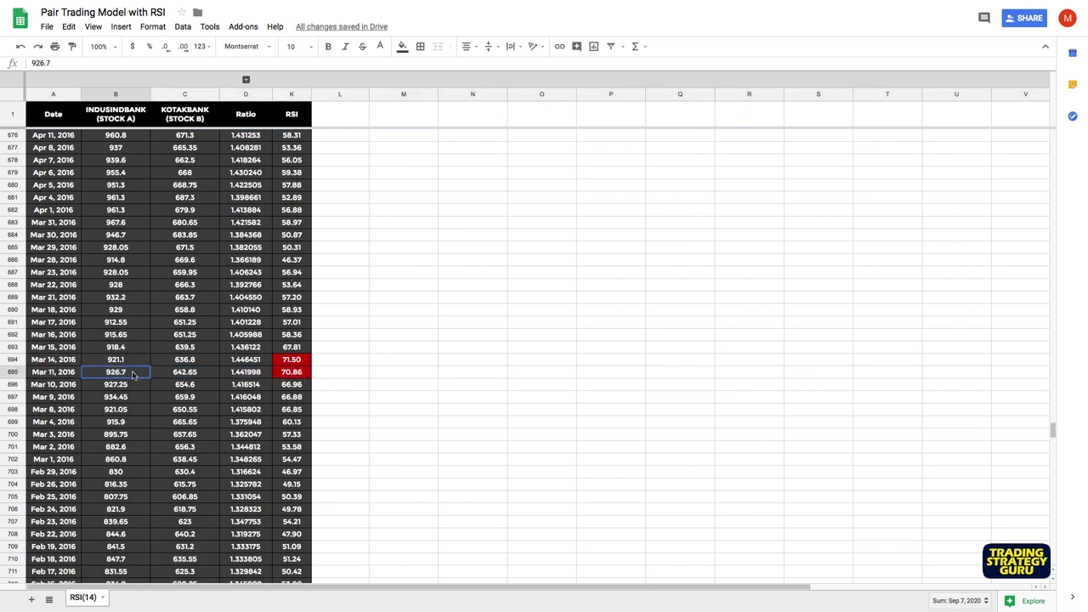
left_click(201, 377)
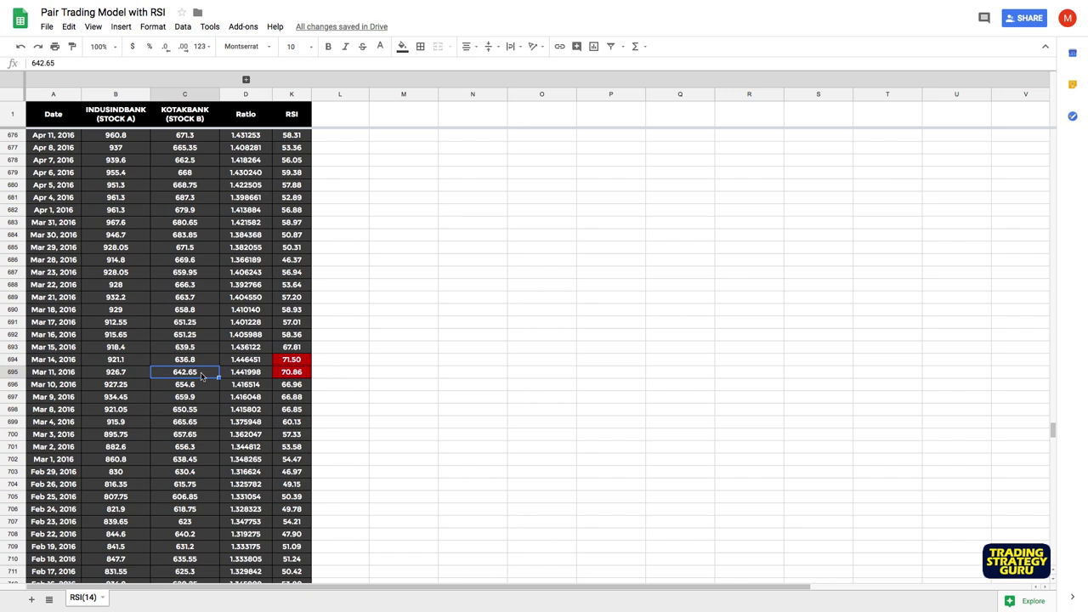
left_click(129, 376)
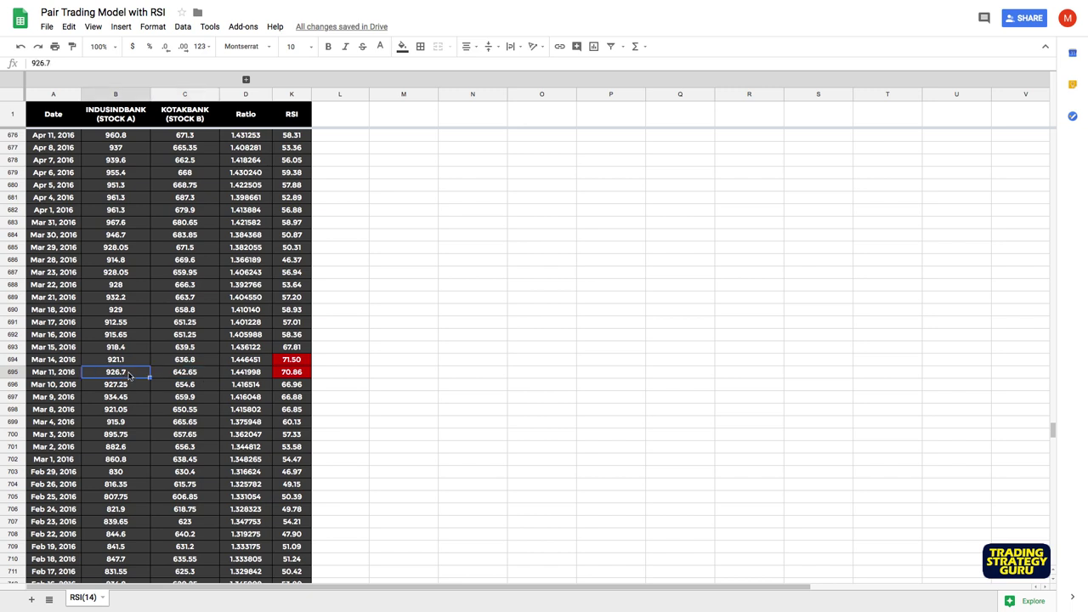
left_click(207, 376)
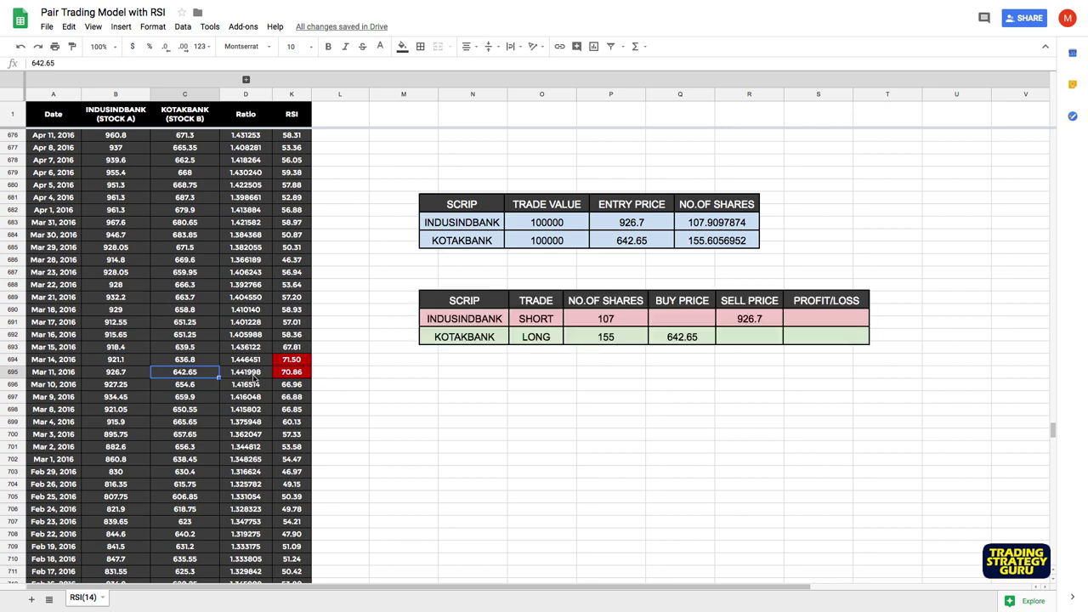
Step: Compare the Mar 11, 2016 entry ratio with the ratios on the following trading days through Mar 18, 2016
left_click(258, 377)
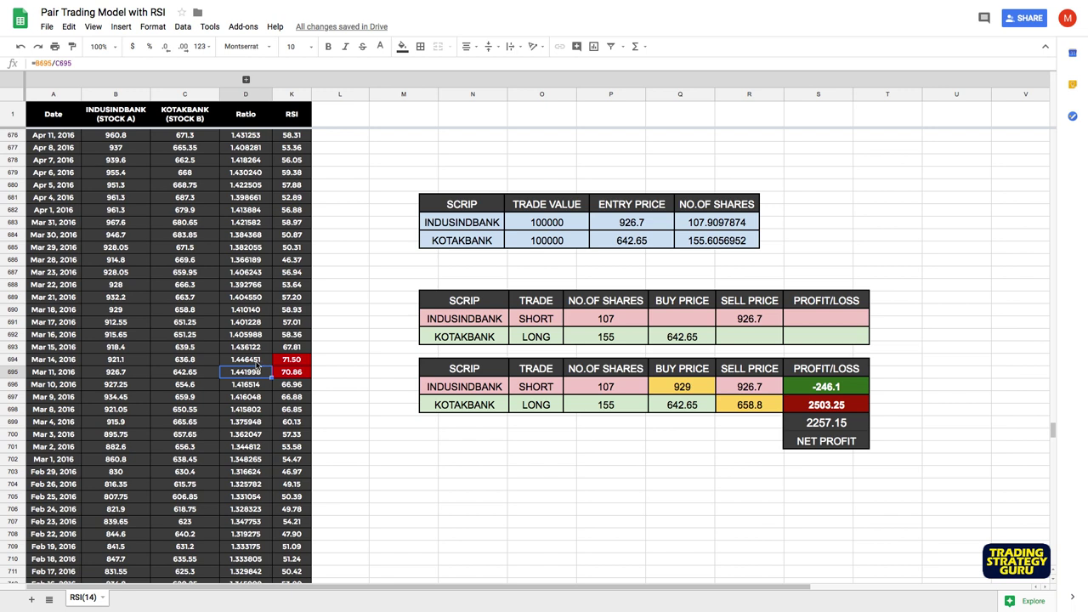
left_click(257, 362)
left_click(259, 351)
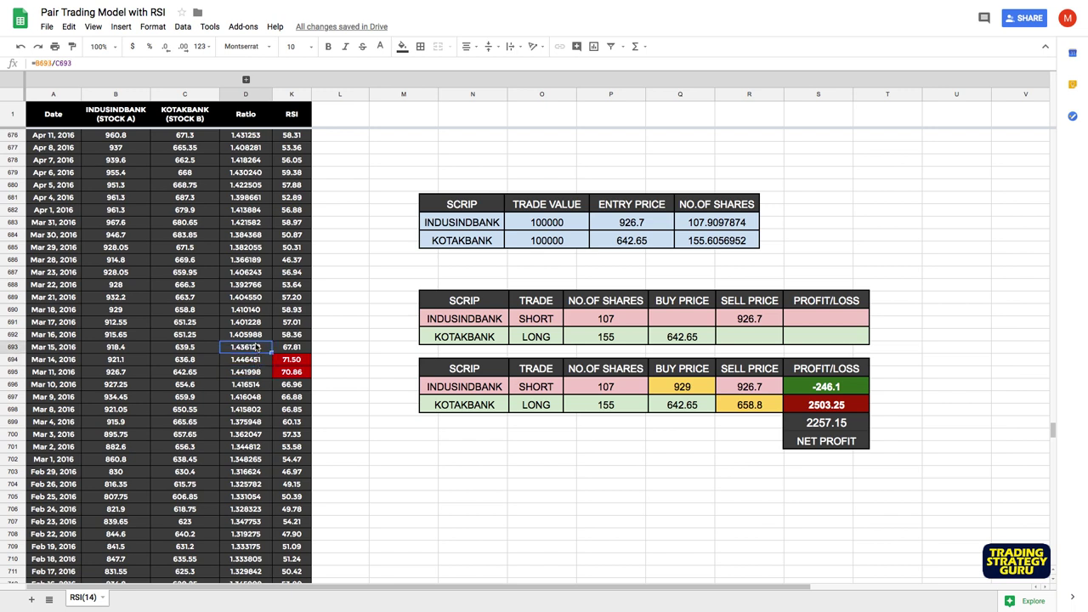
left_click(257, 337)
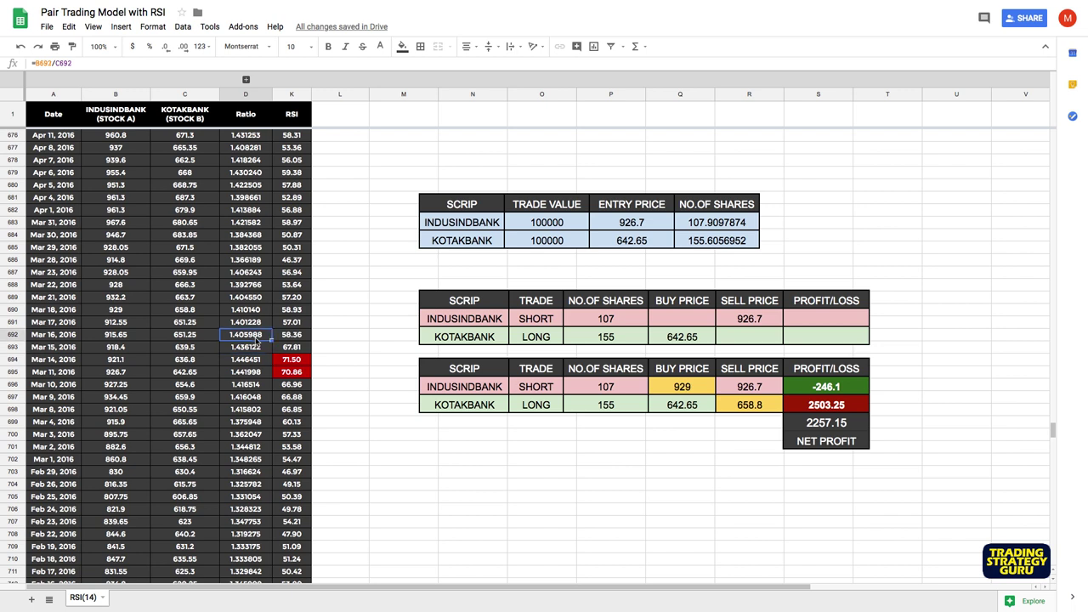
left_click(260, 327)
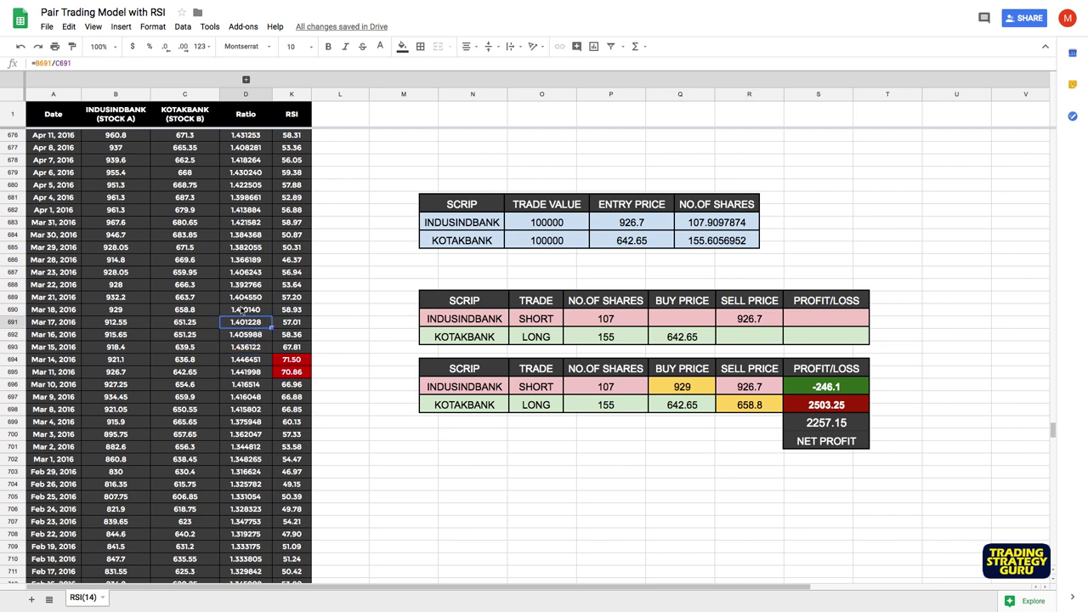
left_click(242, 312)
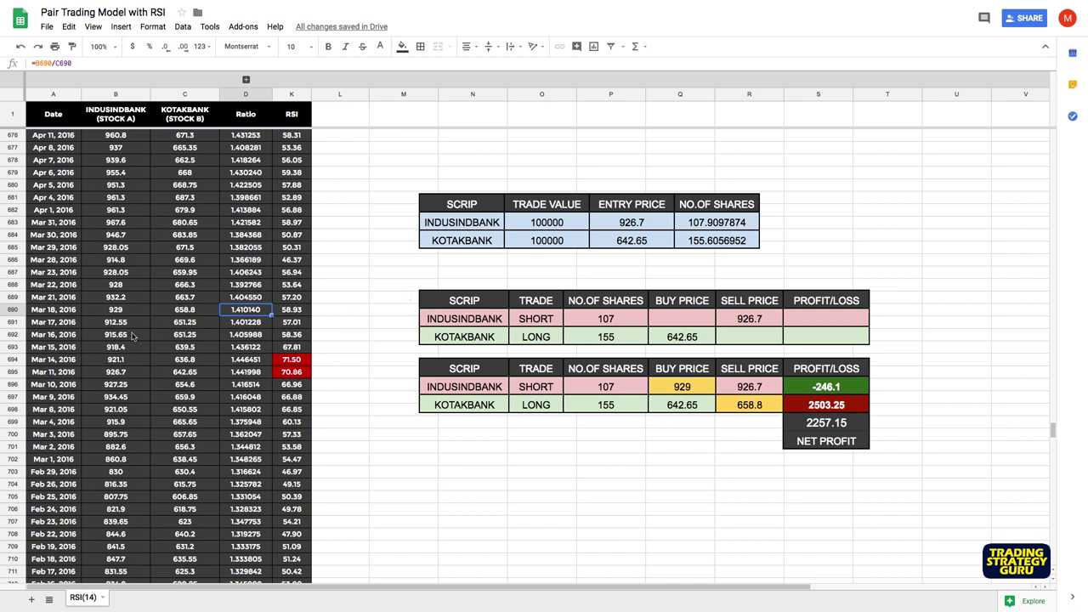
Step: Fill the Mar 11, 2016 entry row and the Mar 18, 2016 exit row with blue
left_click(14, 312)
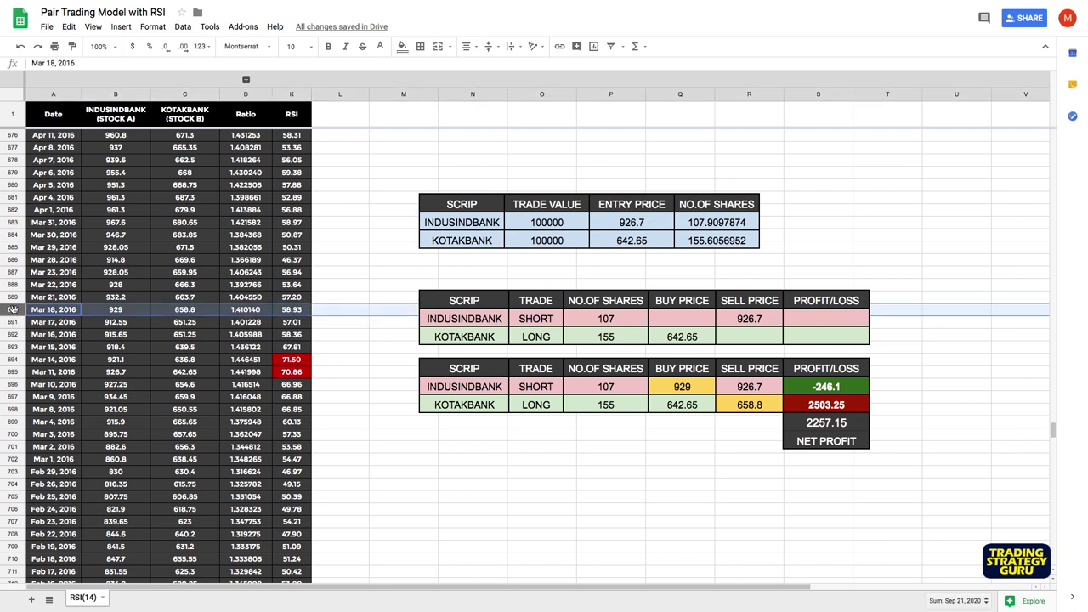
left_click(11, 374)
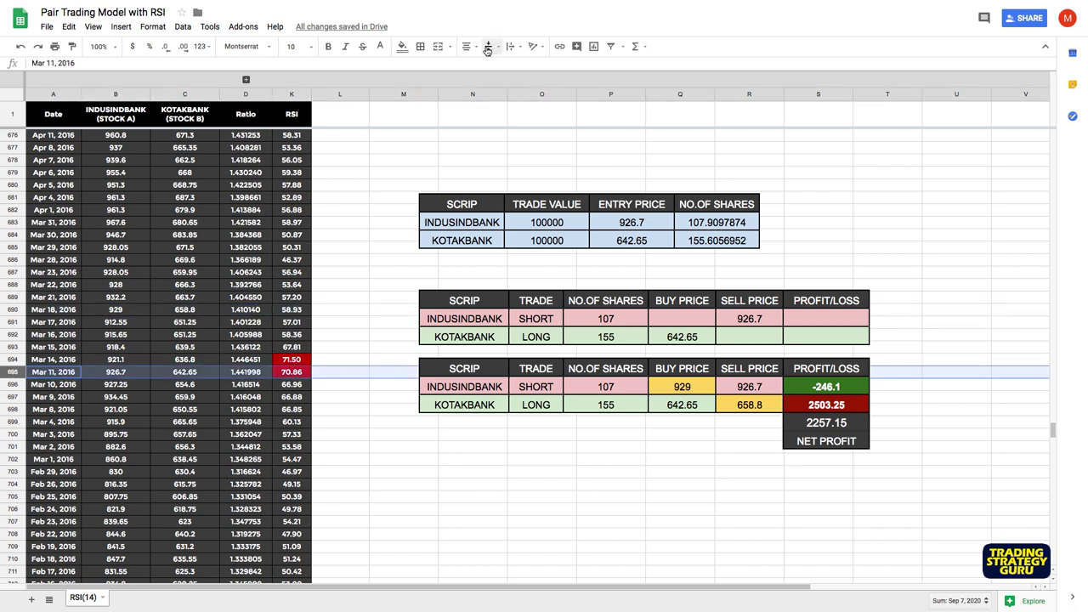
left_click(403, 47)
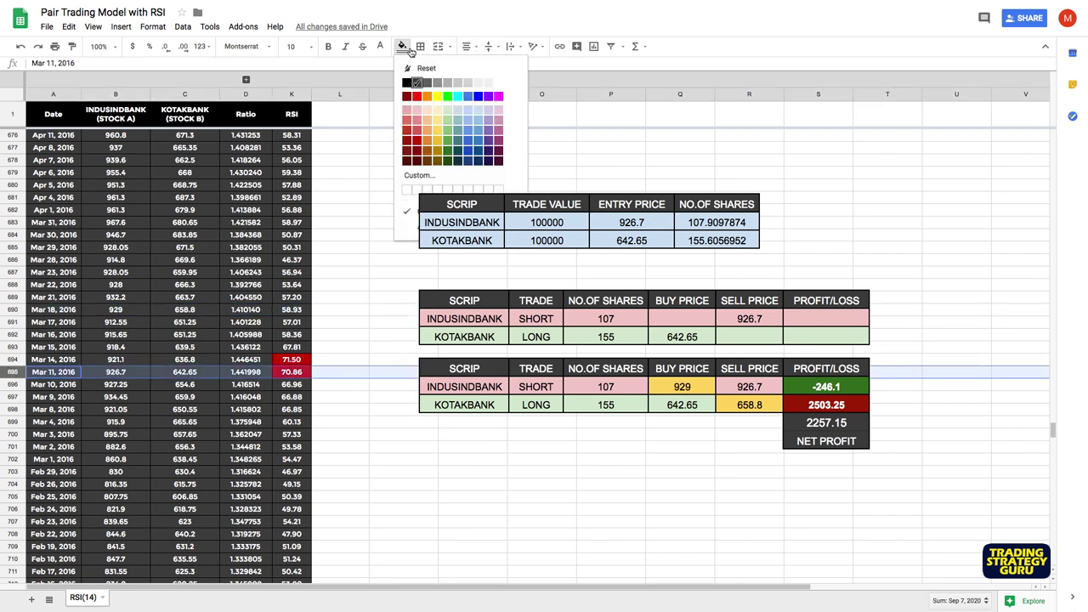
left_click(470, 130)
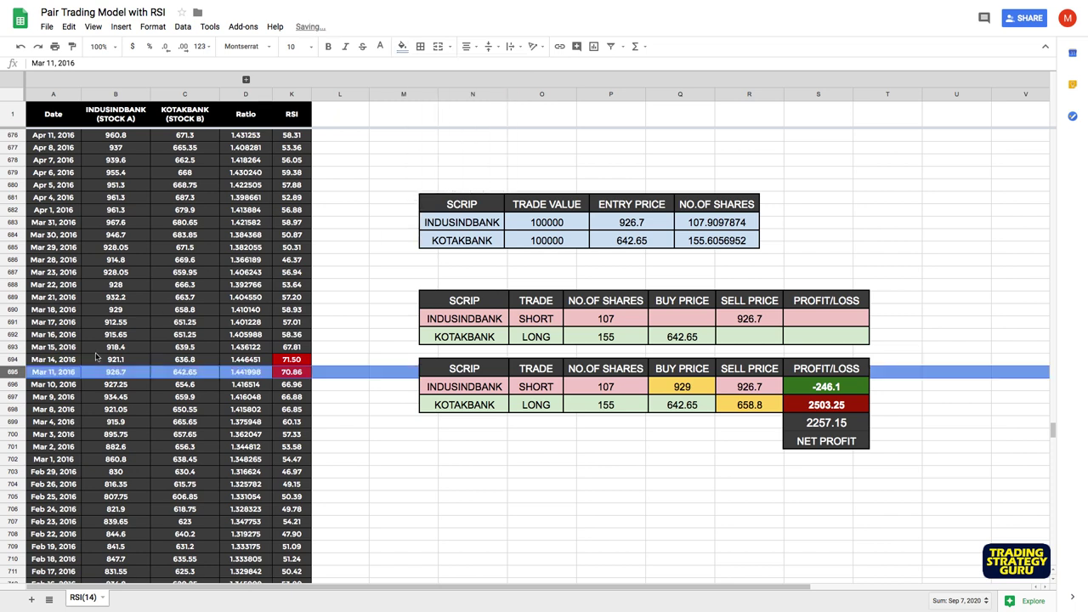
left_click(264, 315)
key("shift+space")
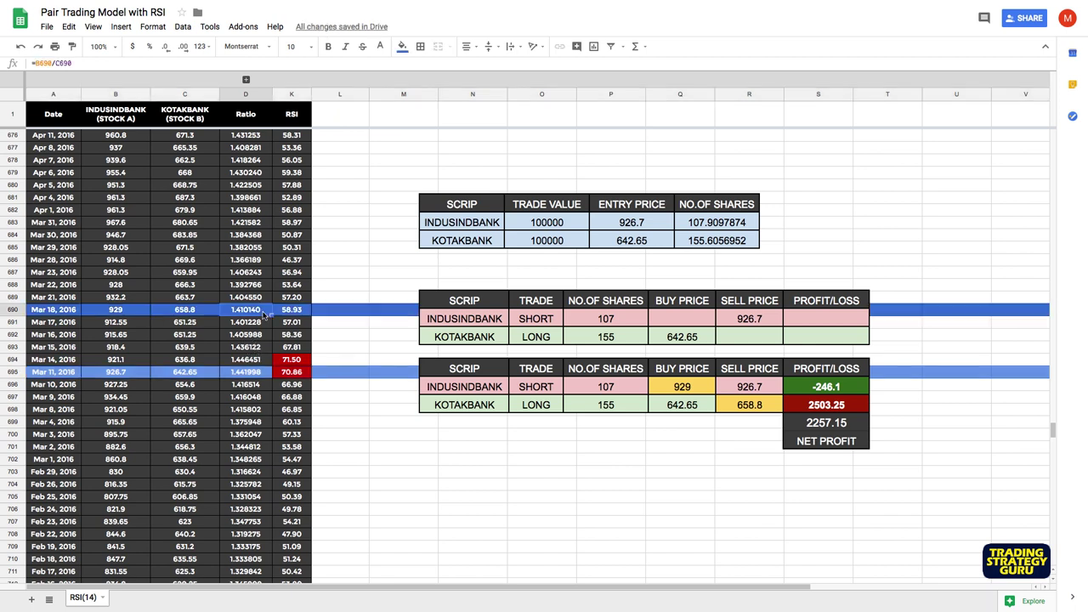